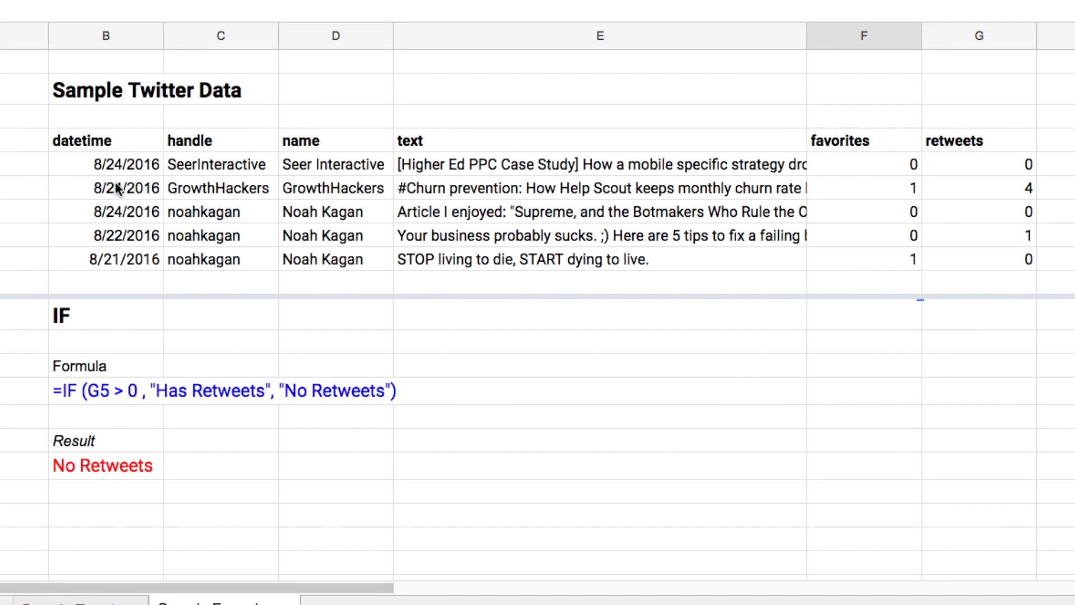
Select part of the Twitter data table, starting from the datetime header
left_click(95, 163)
left_click(95, 140)
left_click_drag(95, 141, 598, 188)
left_click(222, 257)
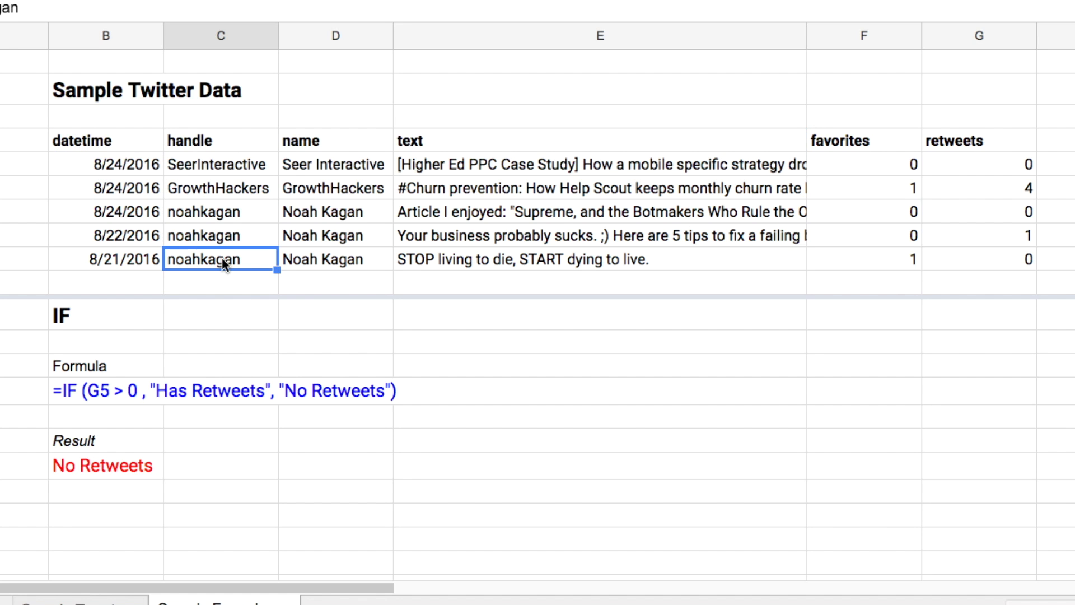
Step through the data rows toward the retweets and favorites columns
key("Up")
key("Up")
key("Right")
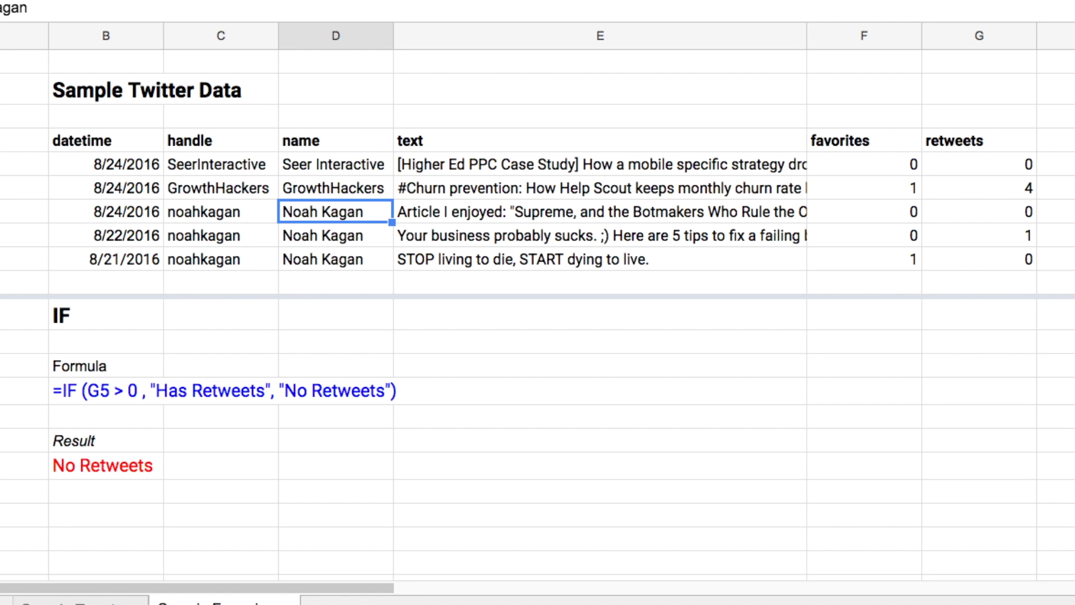
key("Up")
key("Left")
key("Up")
key("Right")
key("Right")
key("Right")
key("Right")
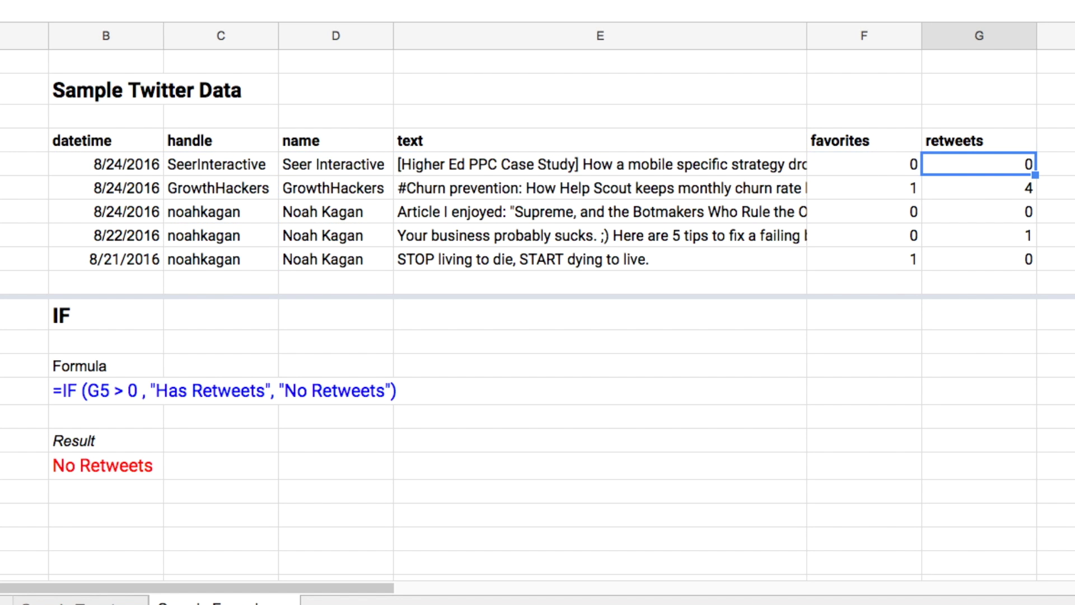
left_click(478, 197)
key("Right")
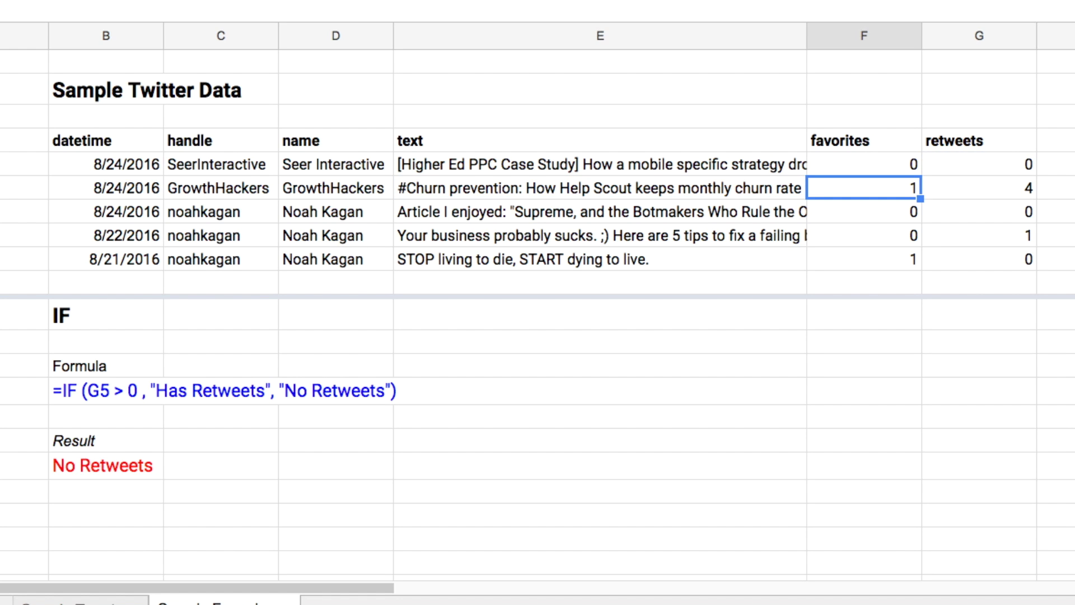
key("Right")
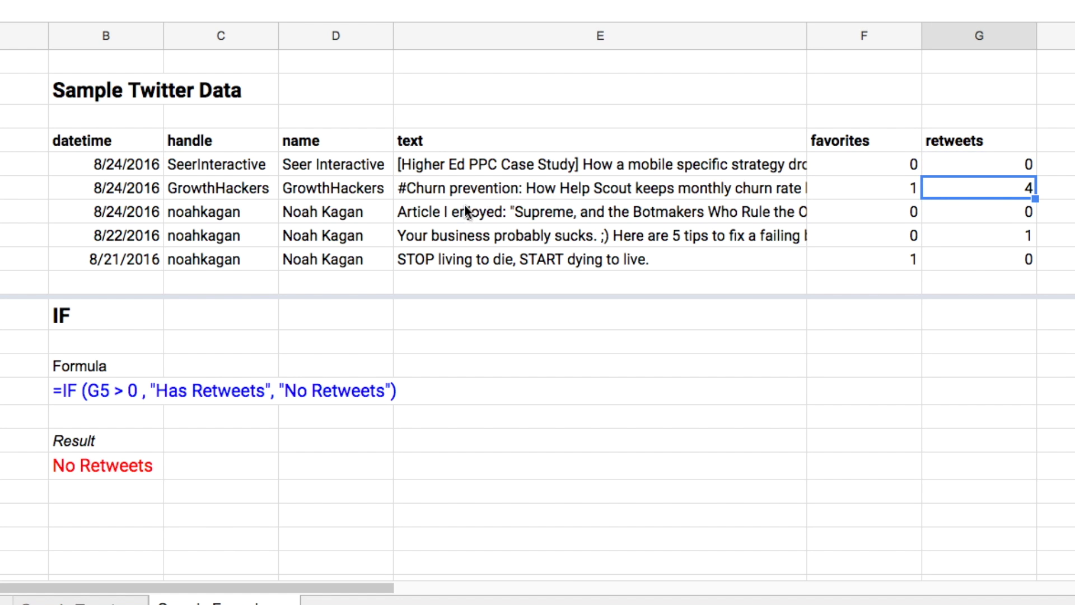
Inspect the IF formula text without changing it
left_click(98, 391)
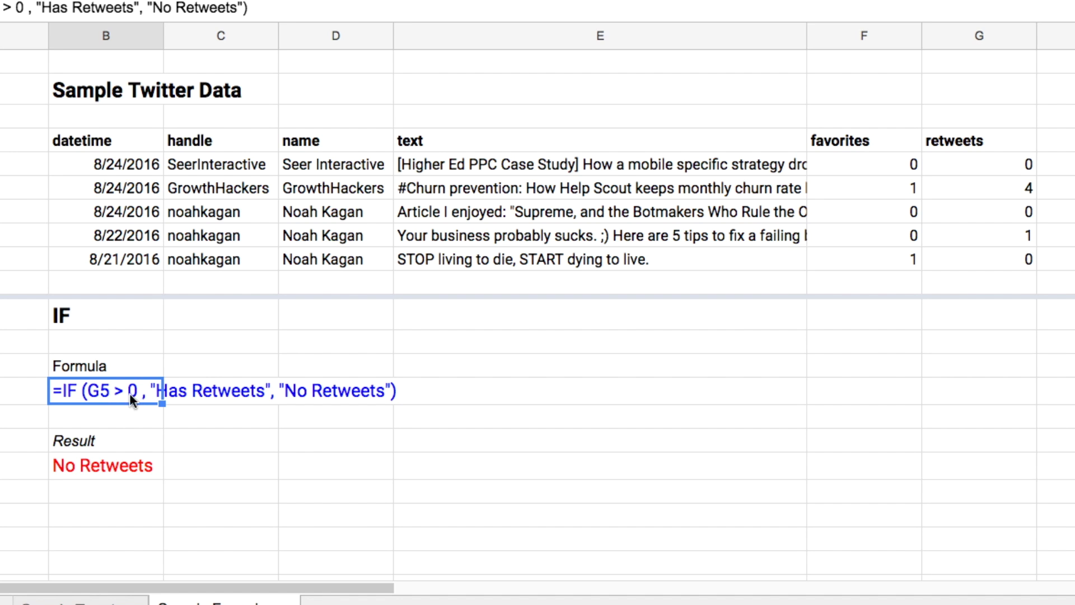
double_click(130, 393)
key("Return")
left_click(115, 393)
Compare the first row's retweets value with the IF result currently showing No Retweets
left_click(953, 168)
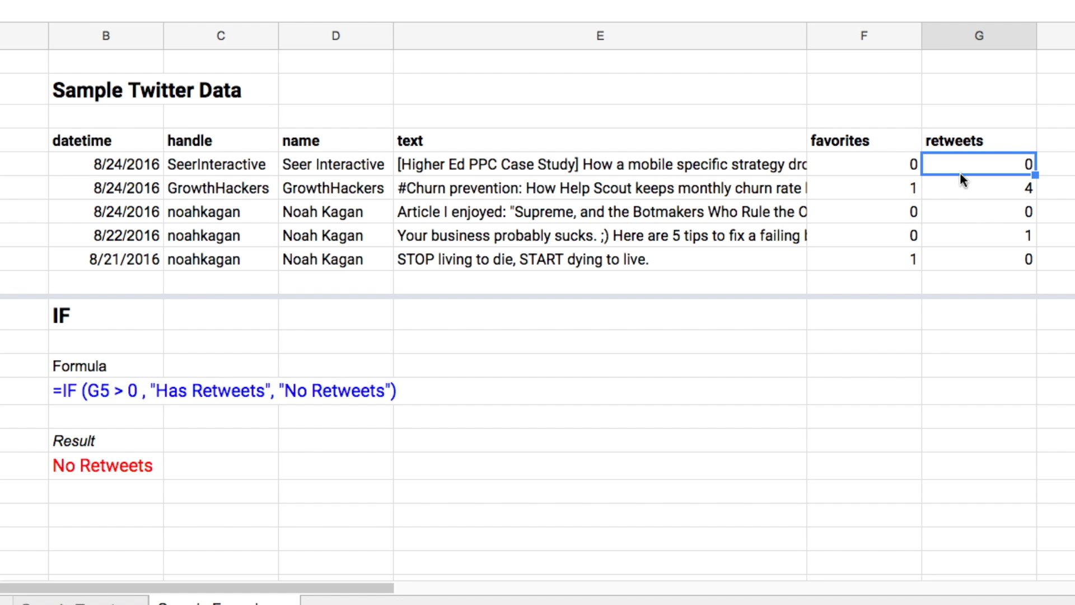
left_click(165, 391)
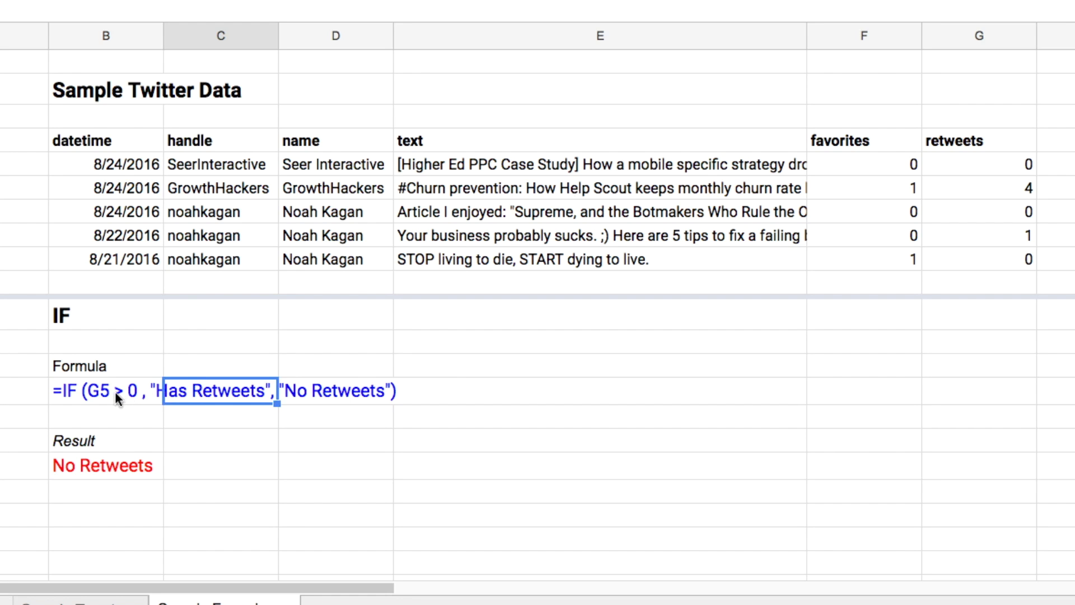
left_click(149, 390)
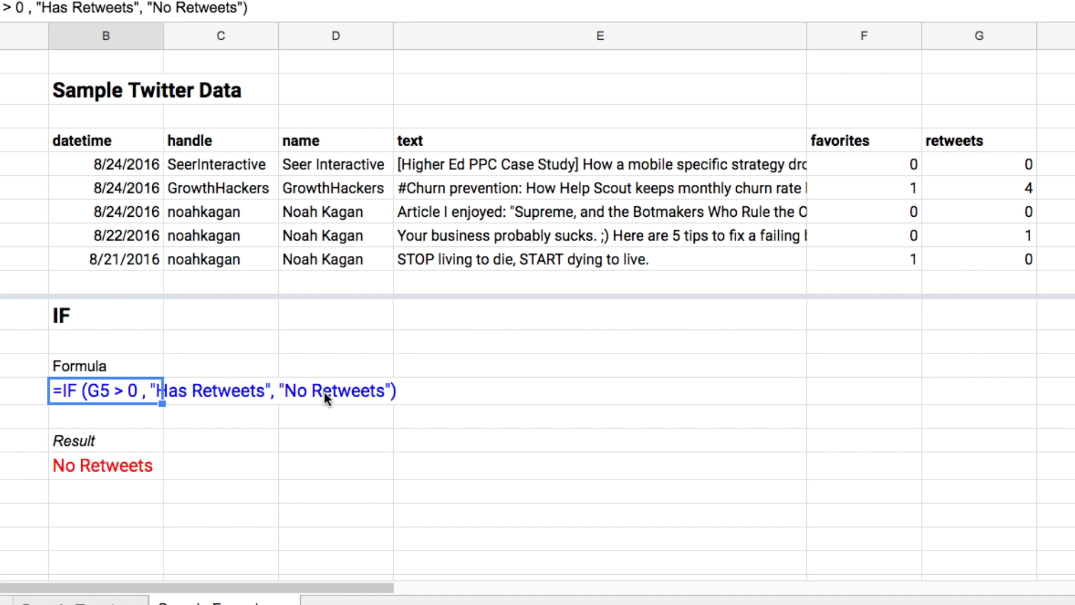
left_click(122, 470)
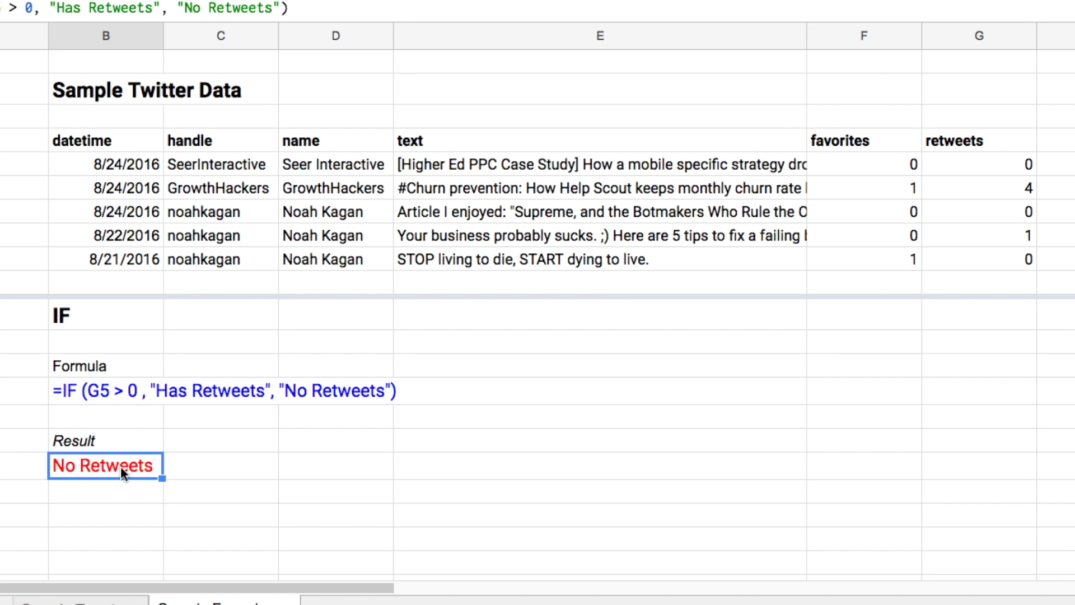
double_click(120, 466)
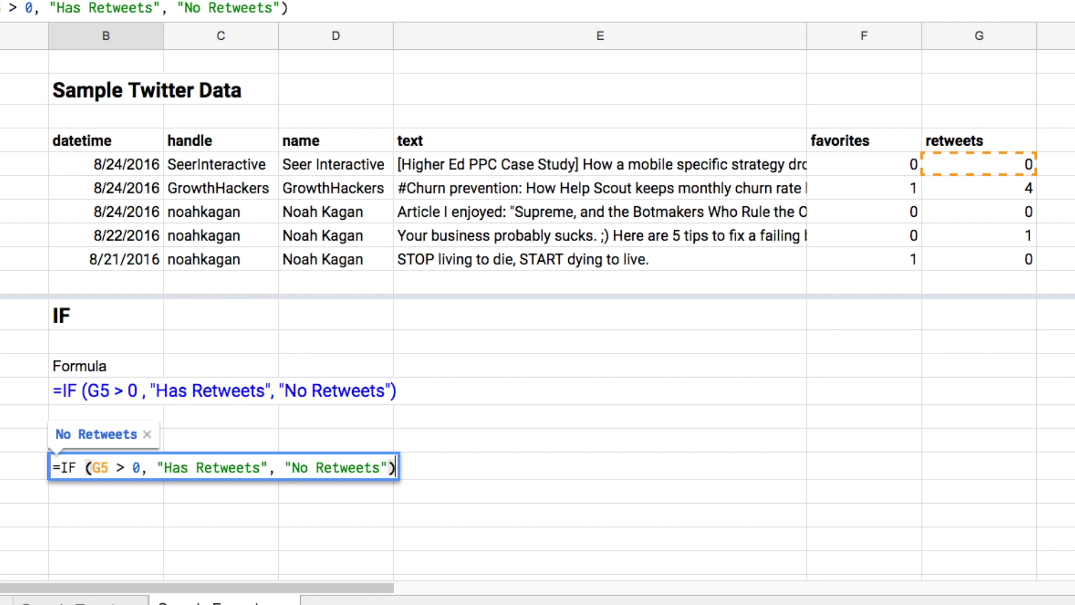
key("Return")
left_click(107, 466)
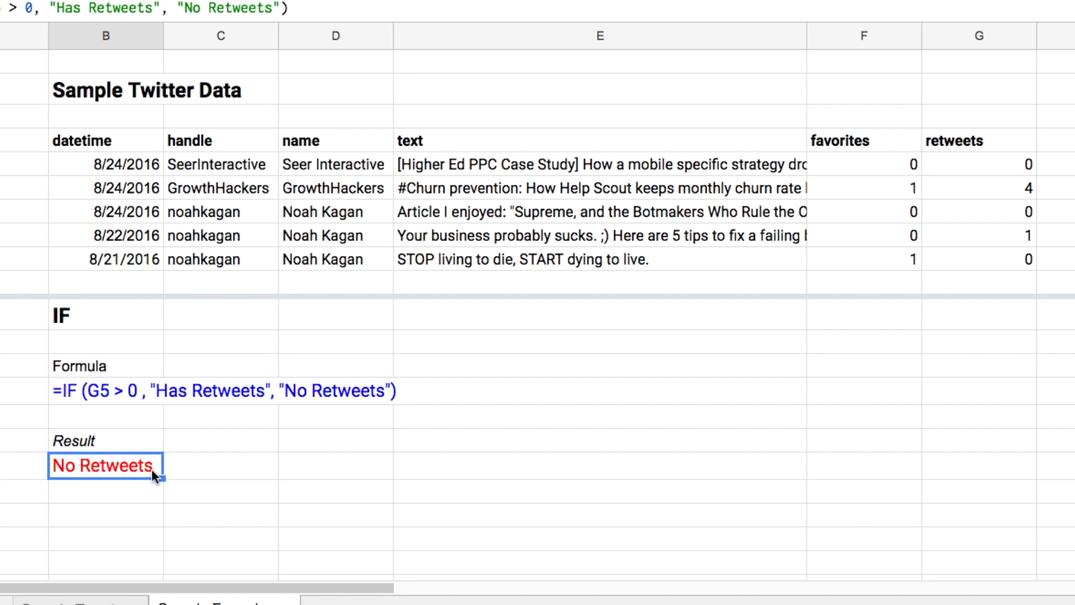
Enter 2 in retweets cell G5 and confirm the result now reads Has Retweets
left_click(989, 159)
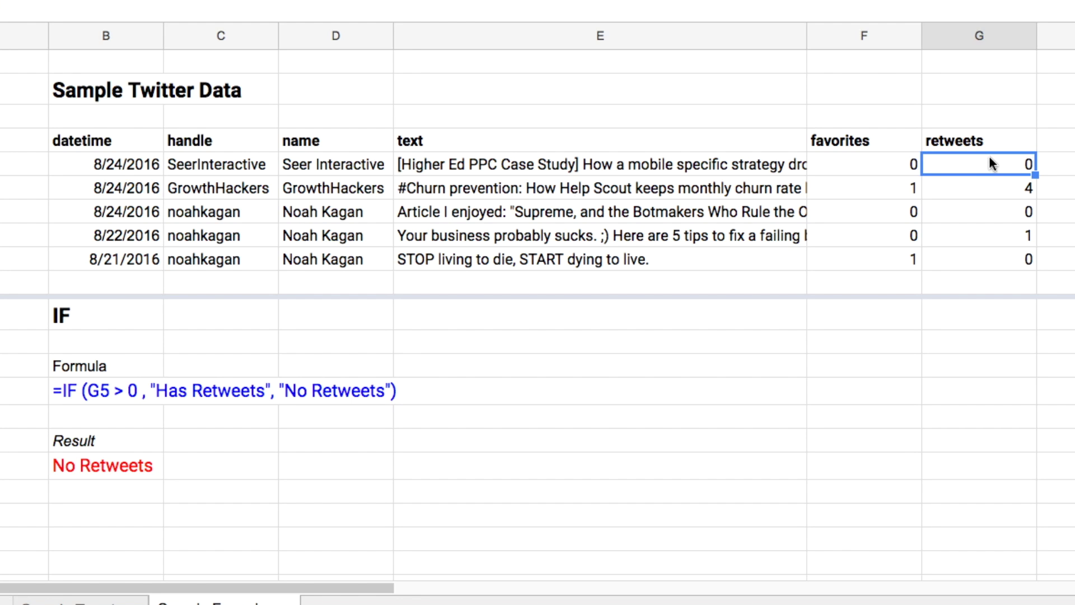
type("2")
key("Return")
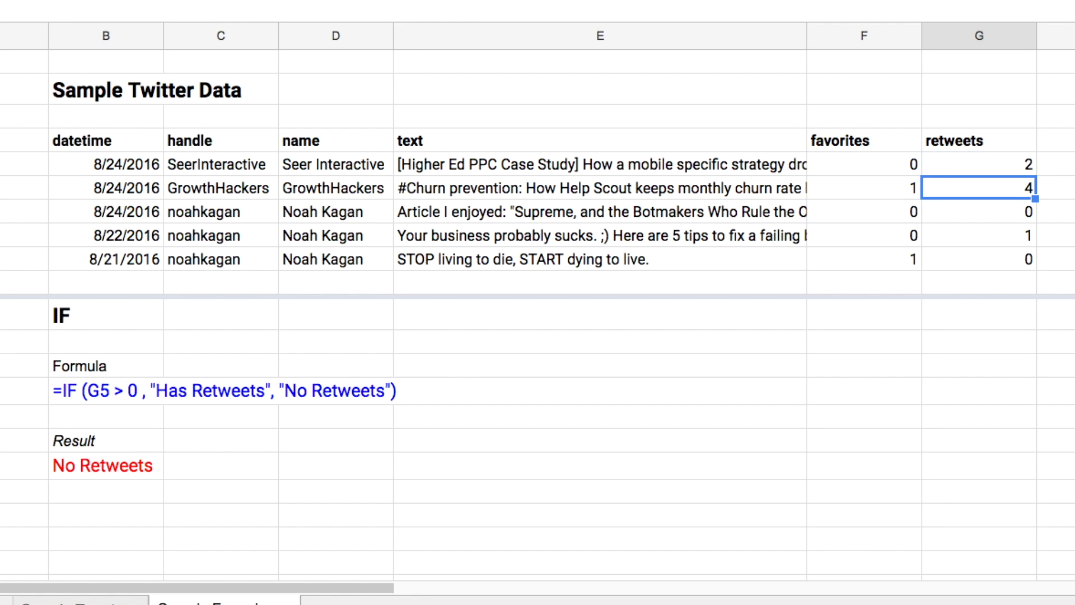
left_click(985, 160)
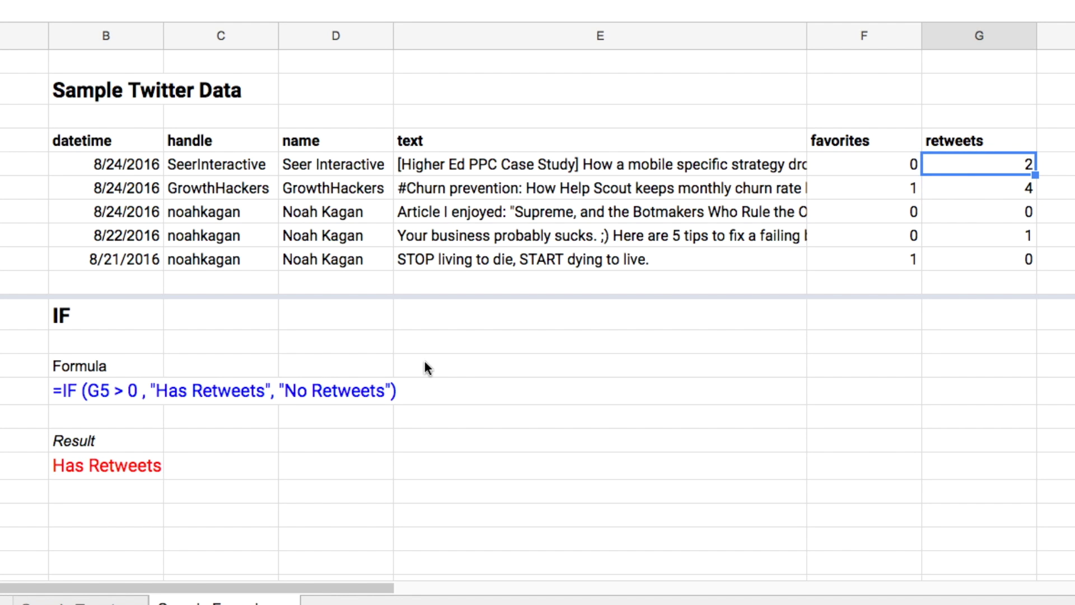
left_click(125, 464)
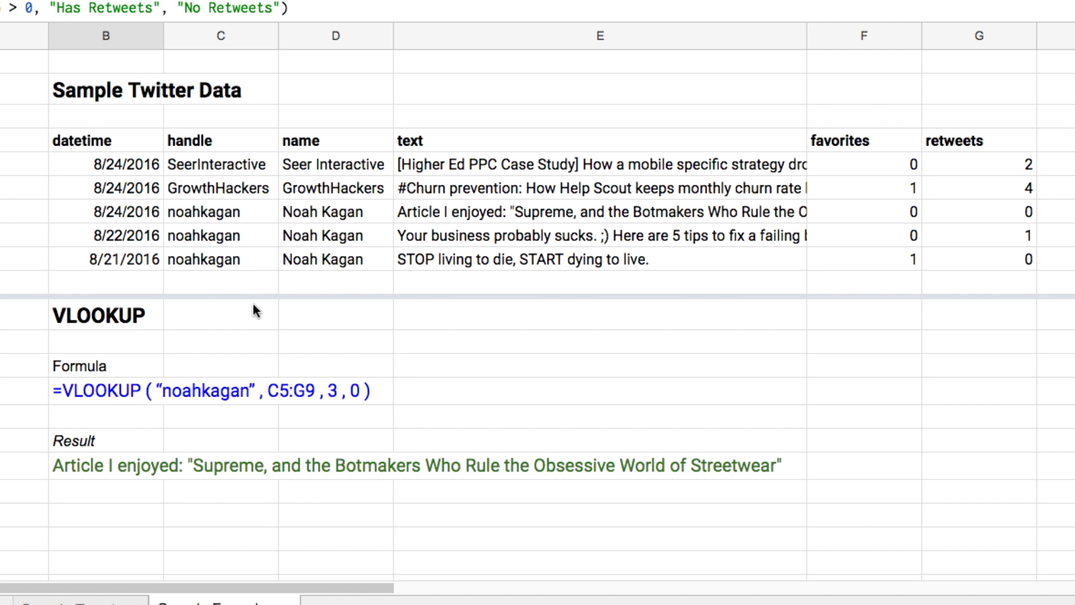
left_click(185, 390)
left_click(102, 393)
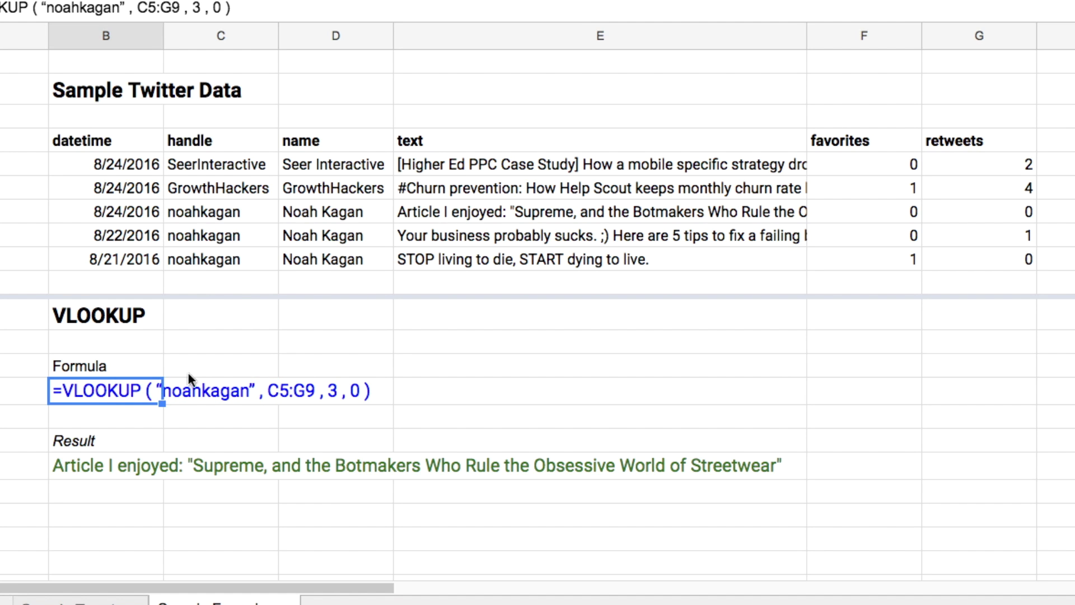
double_click(143, 391)
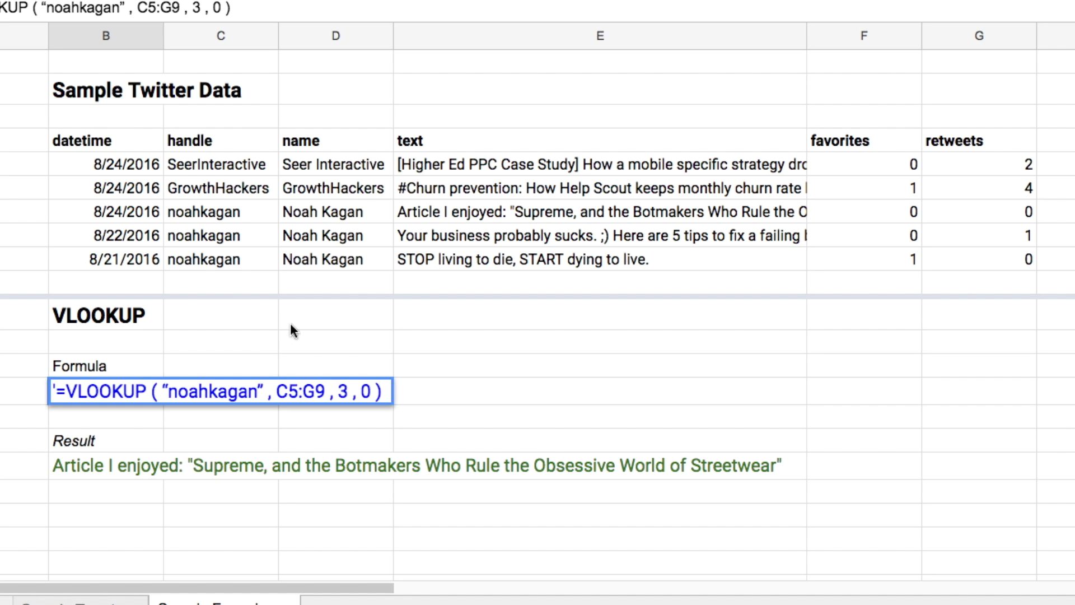
left_click_drag(277, 393, 330, 396)
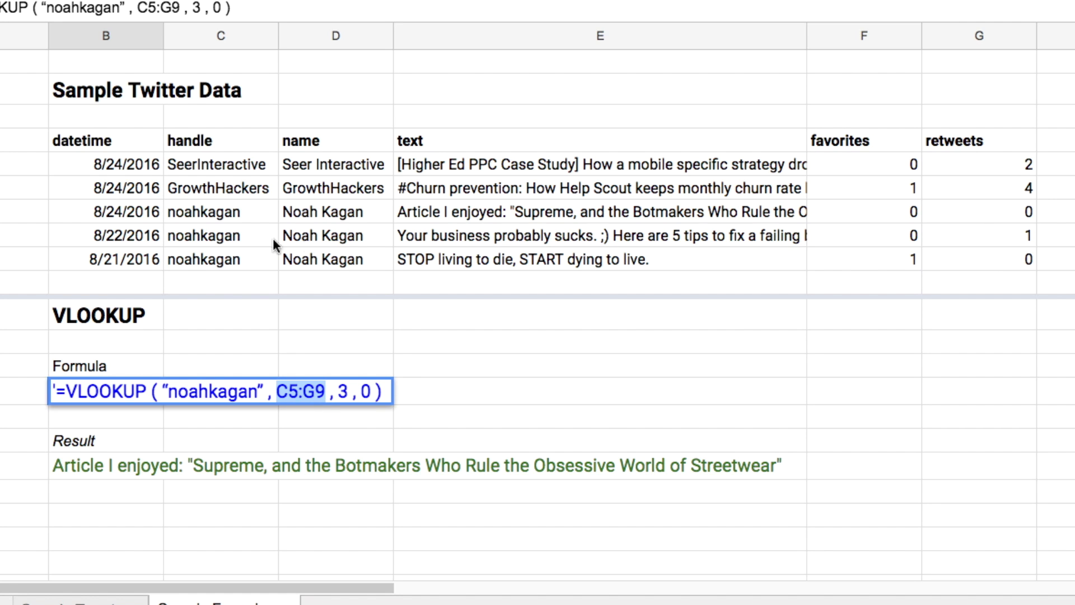
left_click(341, 390)
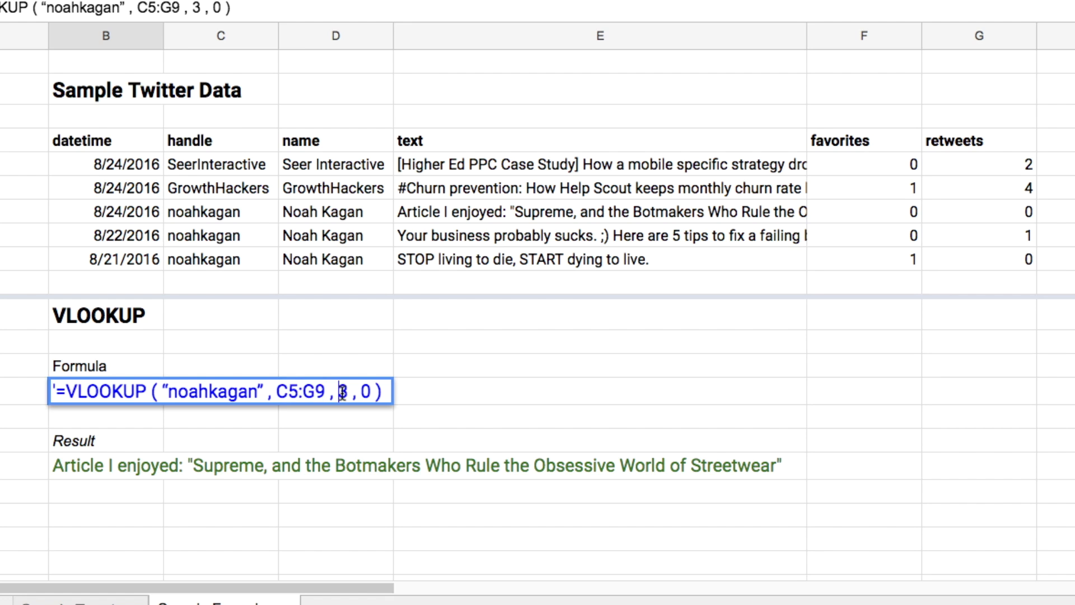
key("Right")
key("Return")
key("Up")
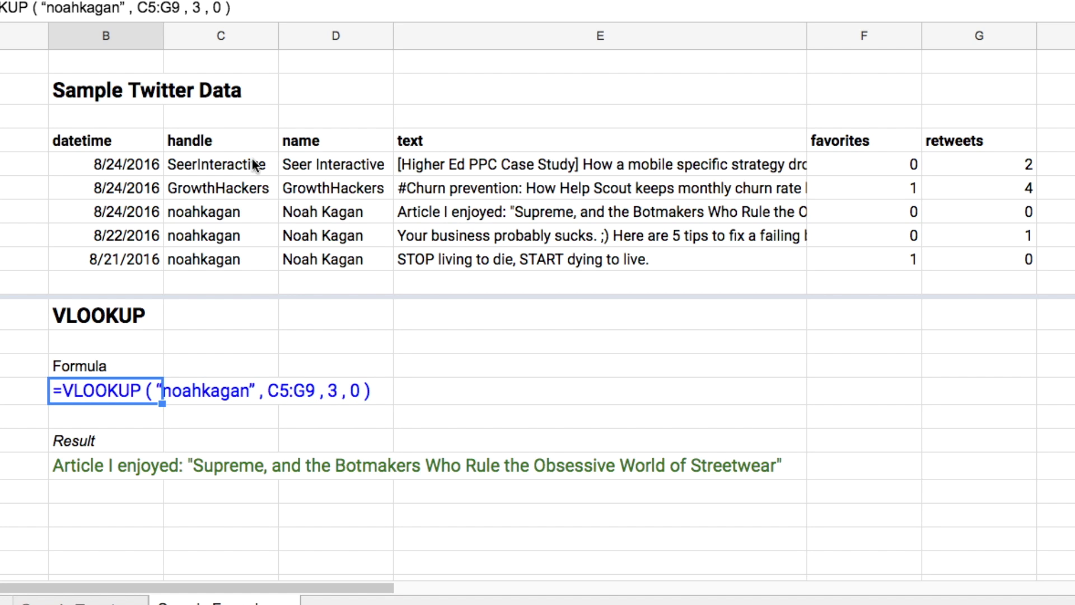
left_click(232, 215)
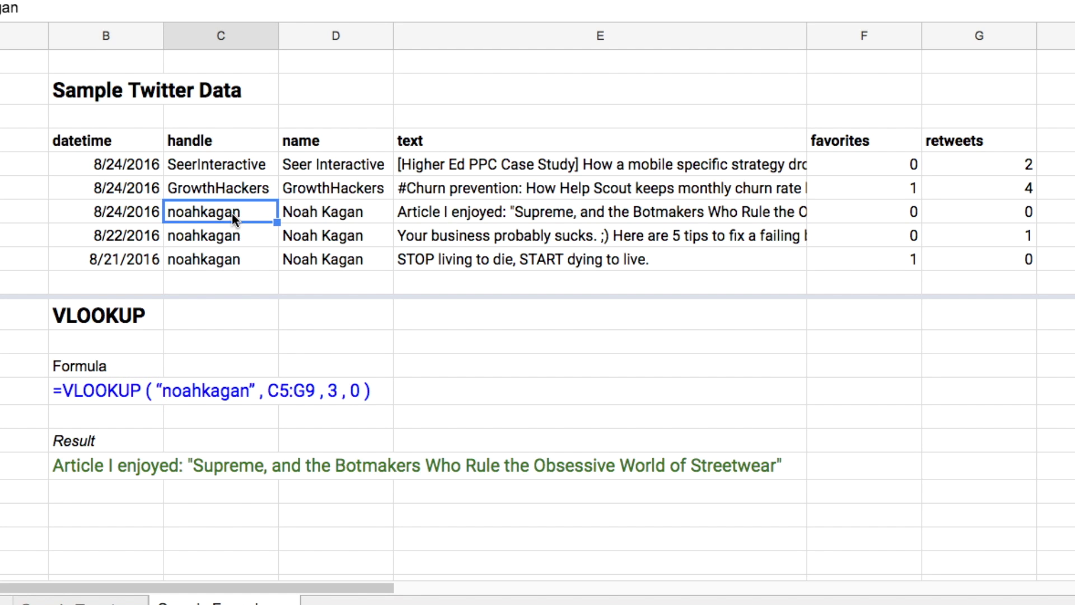
key("Right")
key("Right")
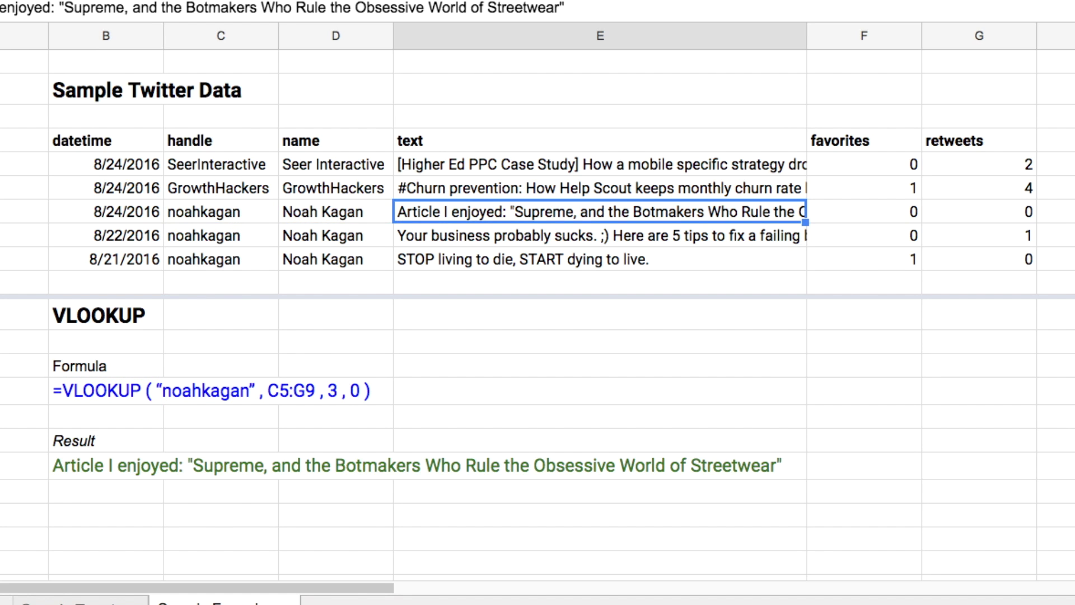
left_click(122, 467)
left_click(114, 493)
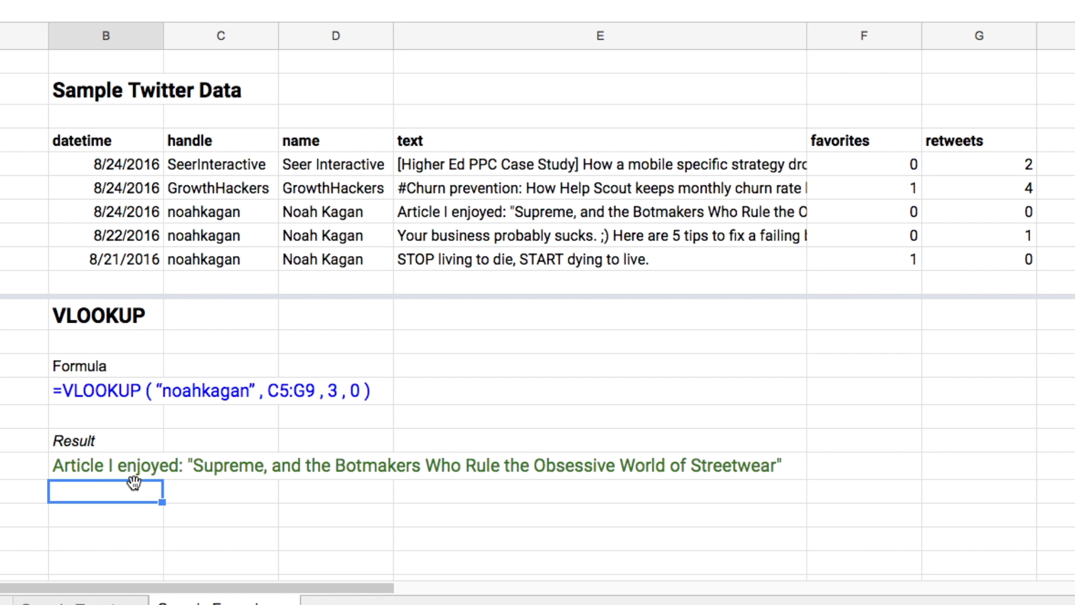
Change the VLOOKUP column index from 3 to 4, returning favorites value 0 from F7
left_click(115, 465)
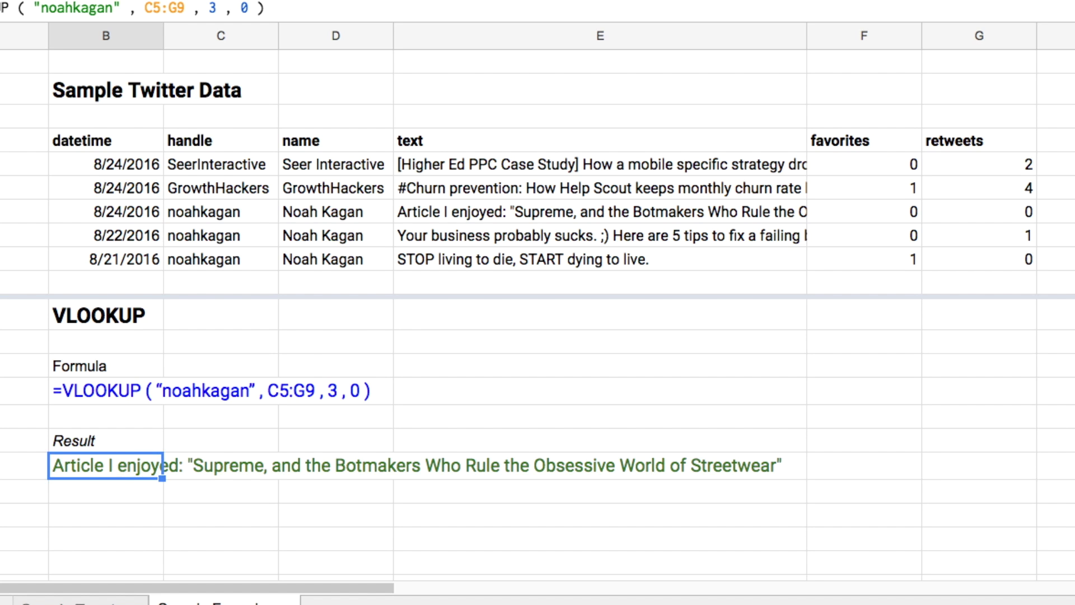
key("Return")
key("Left")
key("Left")
key("Left")
key("Left")
key("Left")
key("Left")
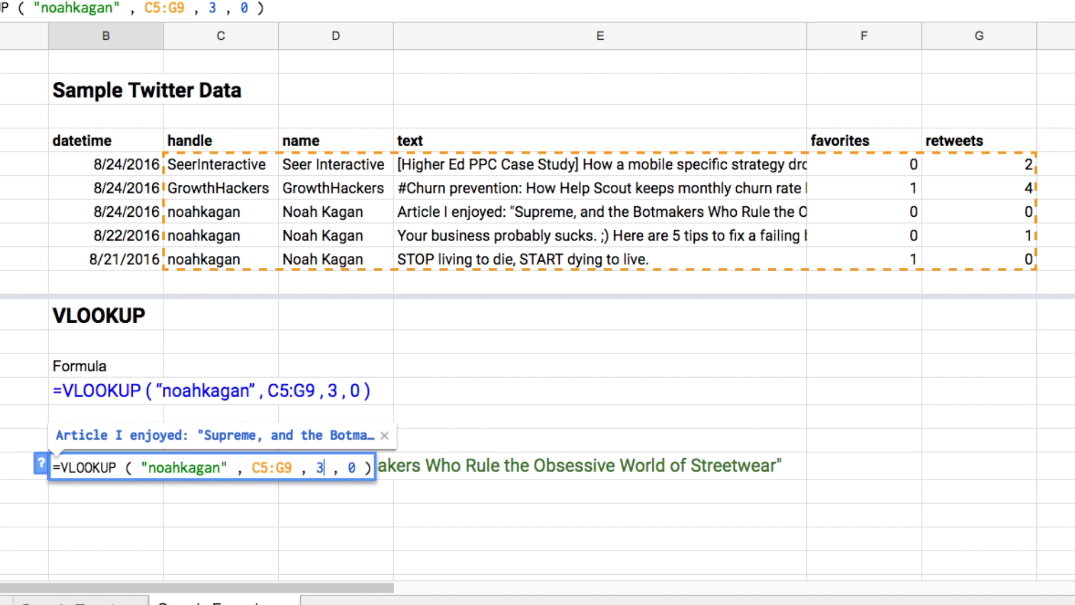
key("BackSpace")
type("4")
key("Return")
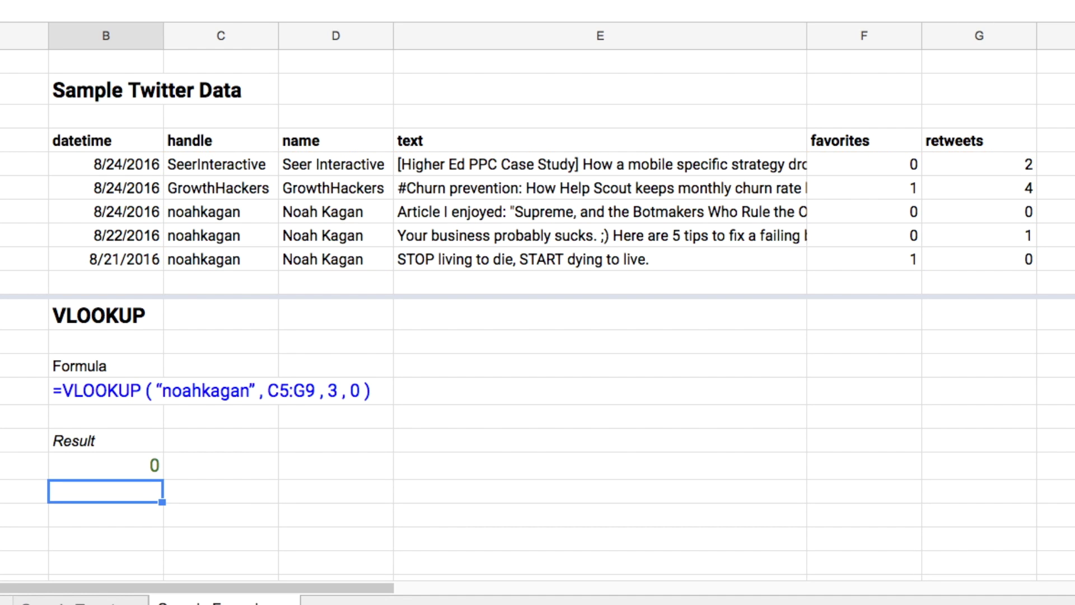
left_click(105, 465)
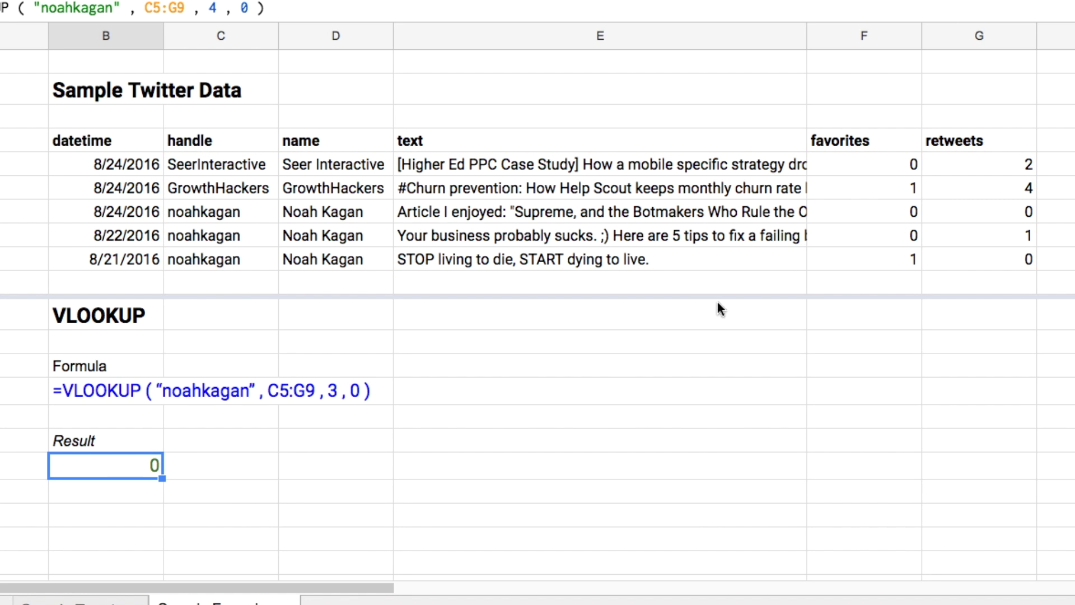
left_click(882, 211)
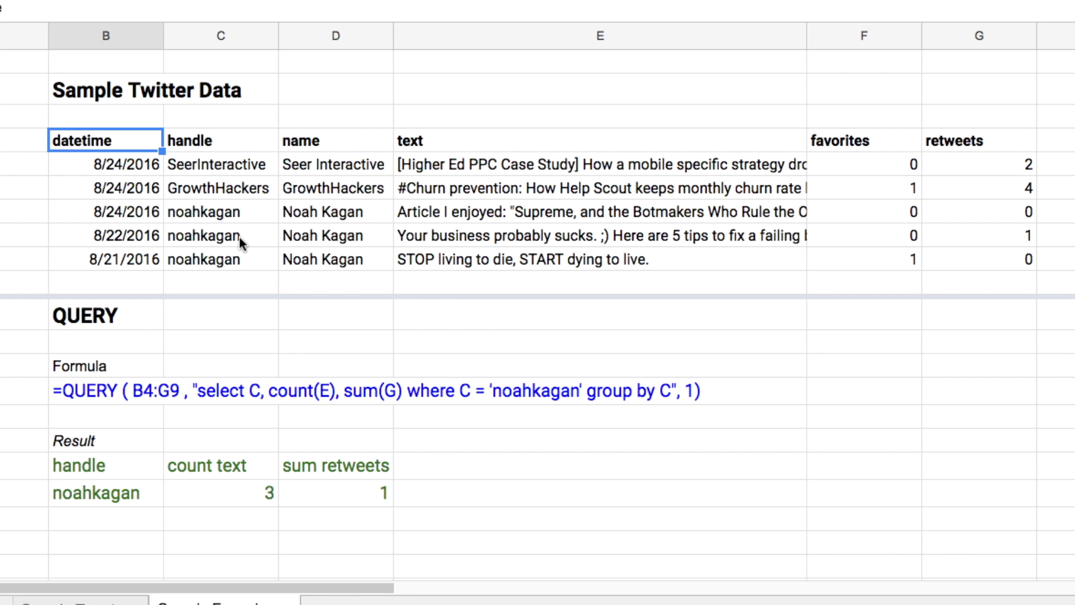
left_click(107, 469)
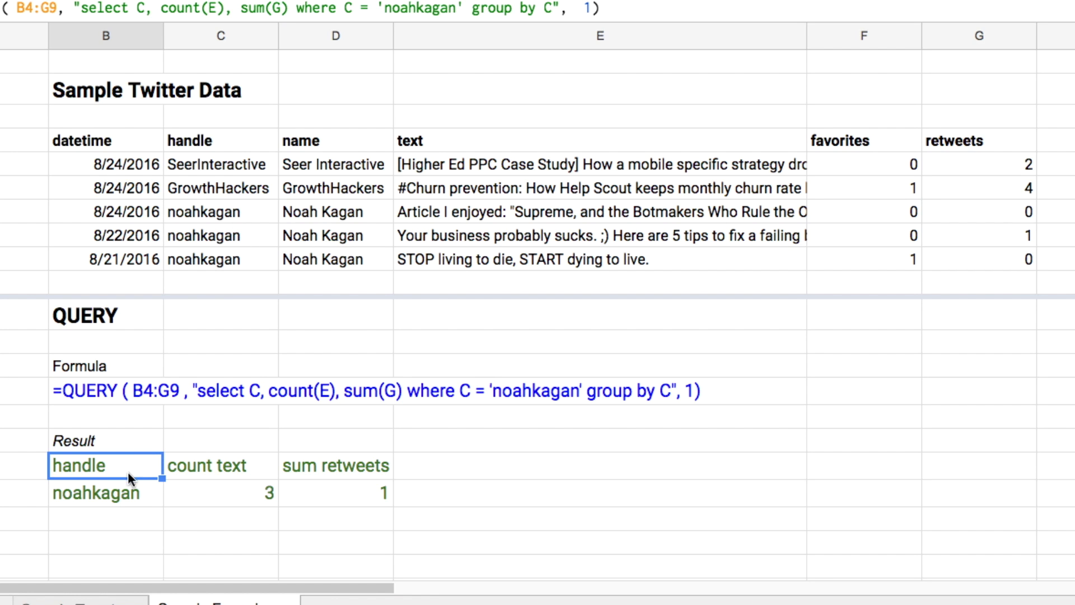
double_click(101, 393)
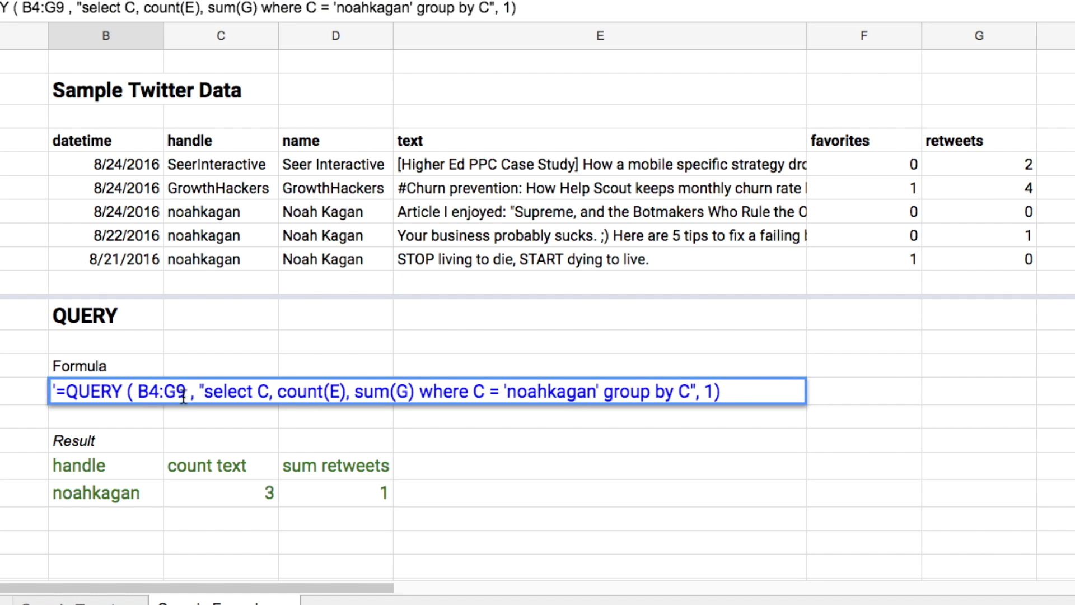
left_click_drag(183, 396, 136, 395)
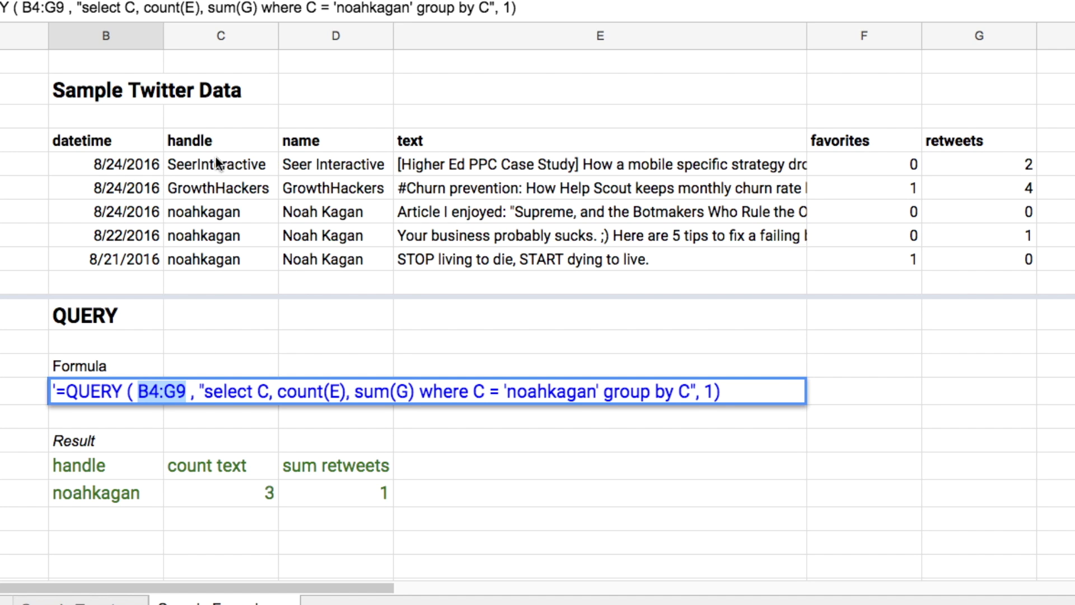
left_click(704, 392)
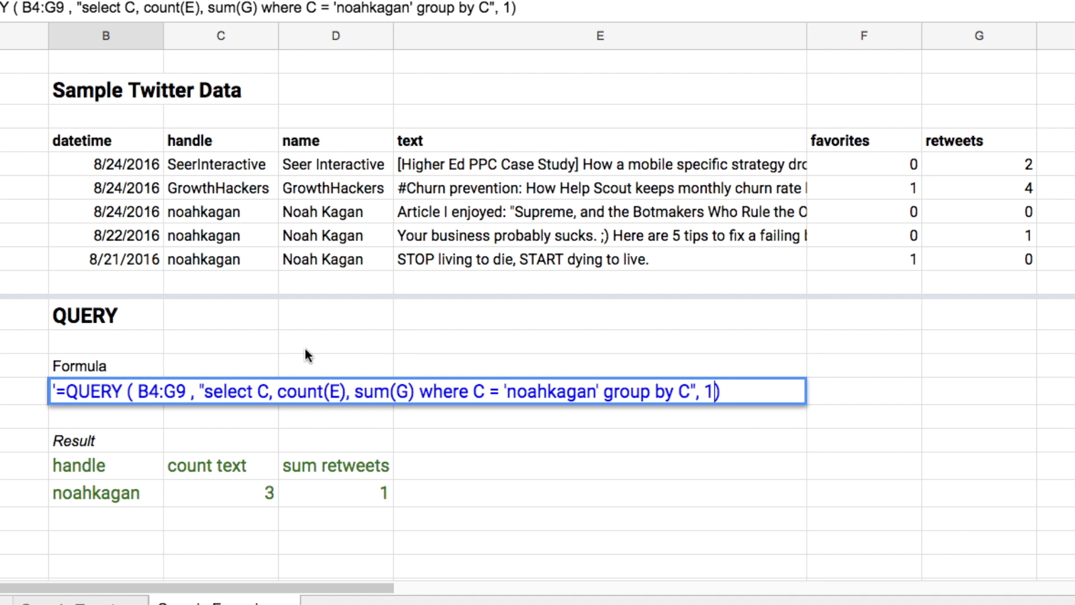
left_click_drag(690, 393, 202, 392)
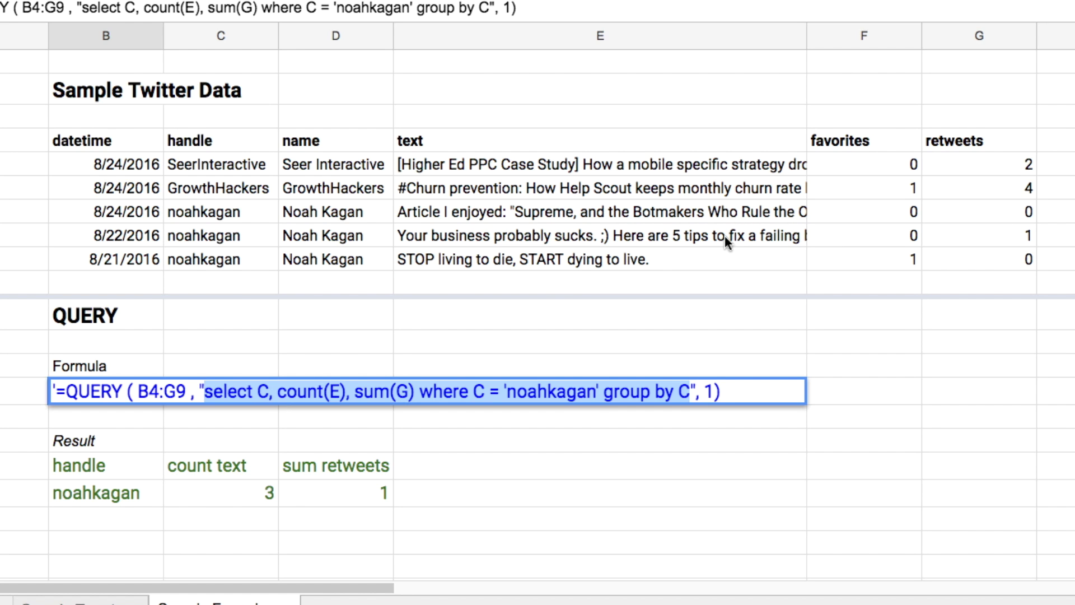
key("Return")
key("Down")
key("Down")
key("Down")
key("Up")
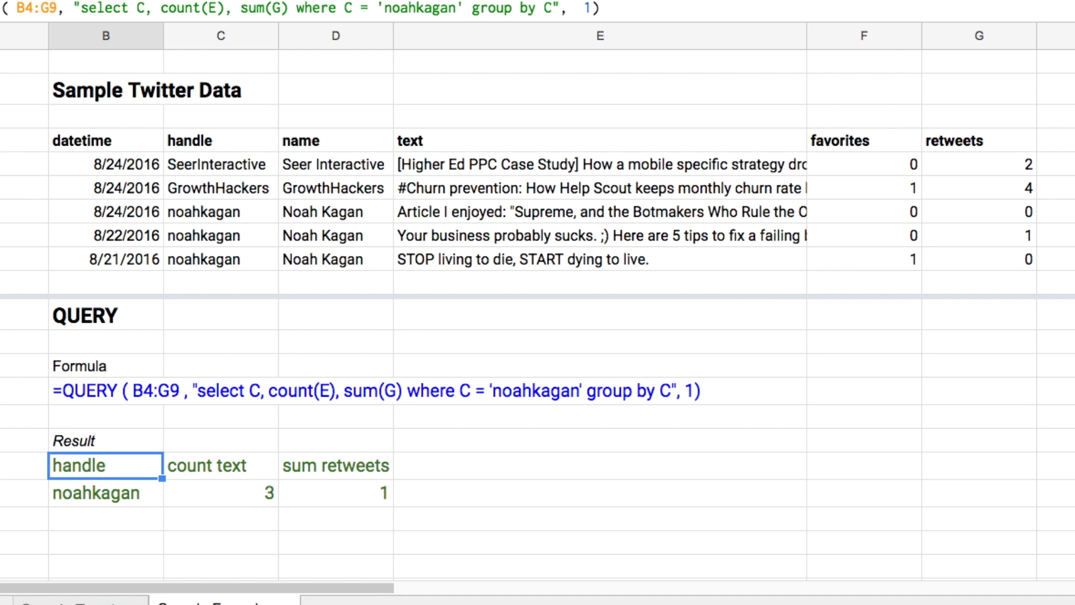
key("Return")
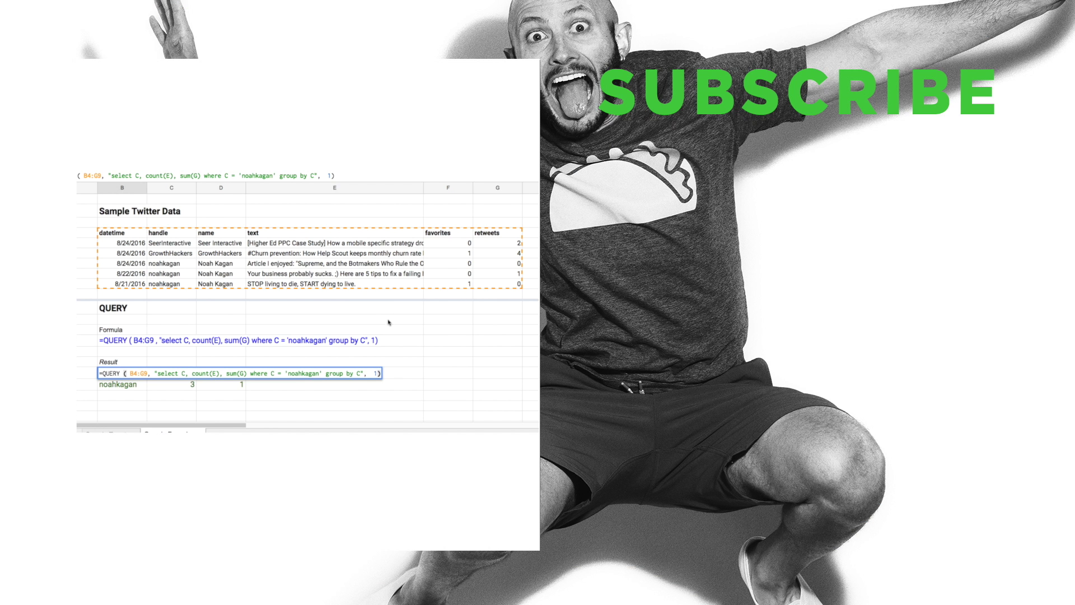
key("Return")
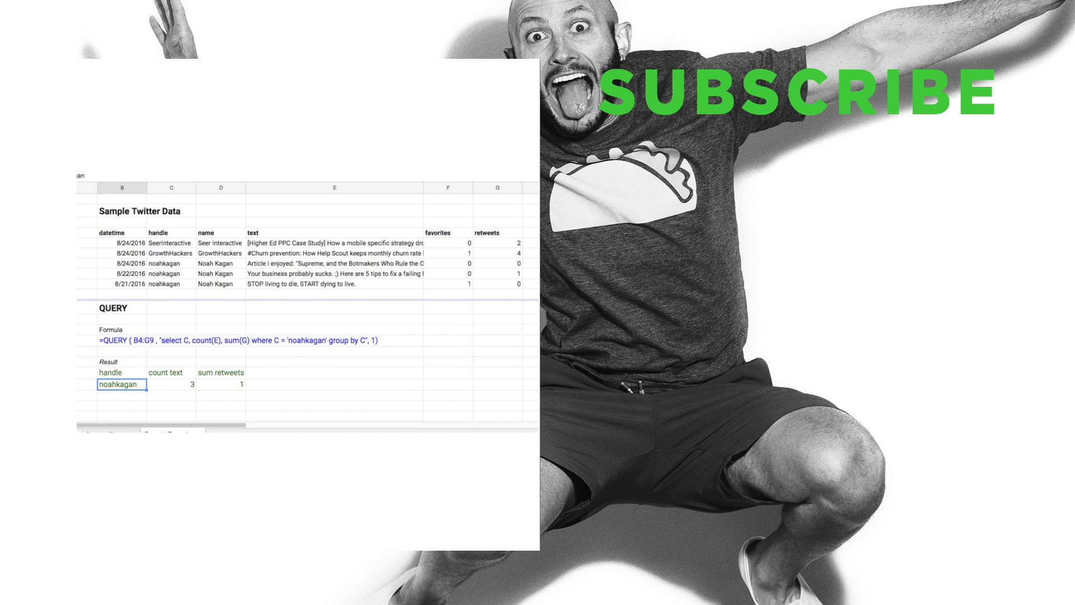
left_click(127, 334)
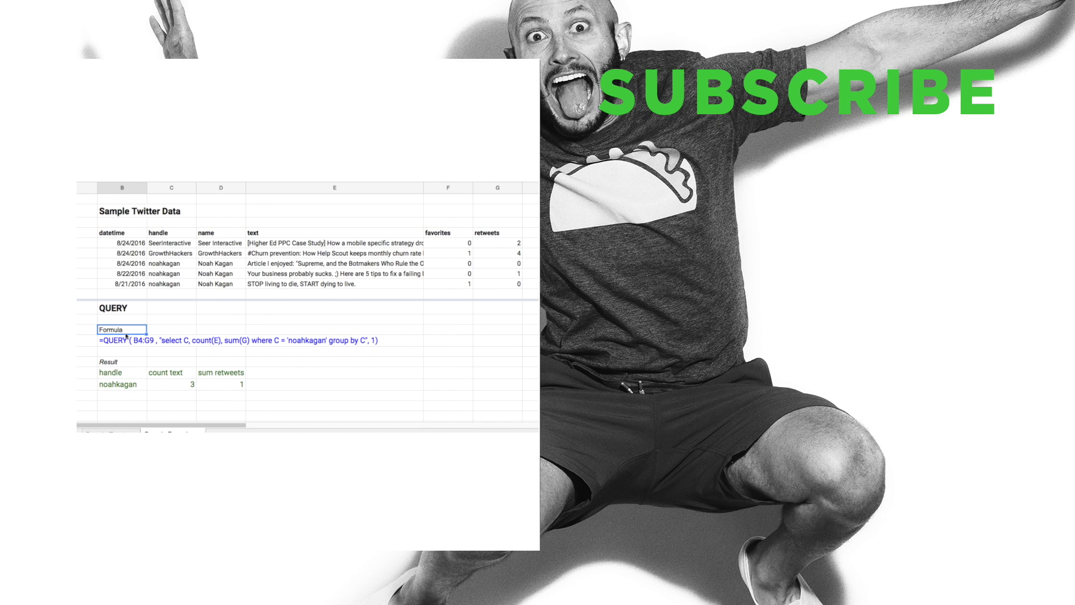